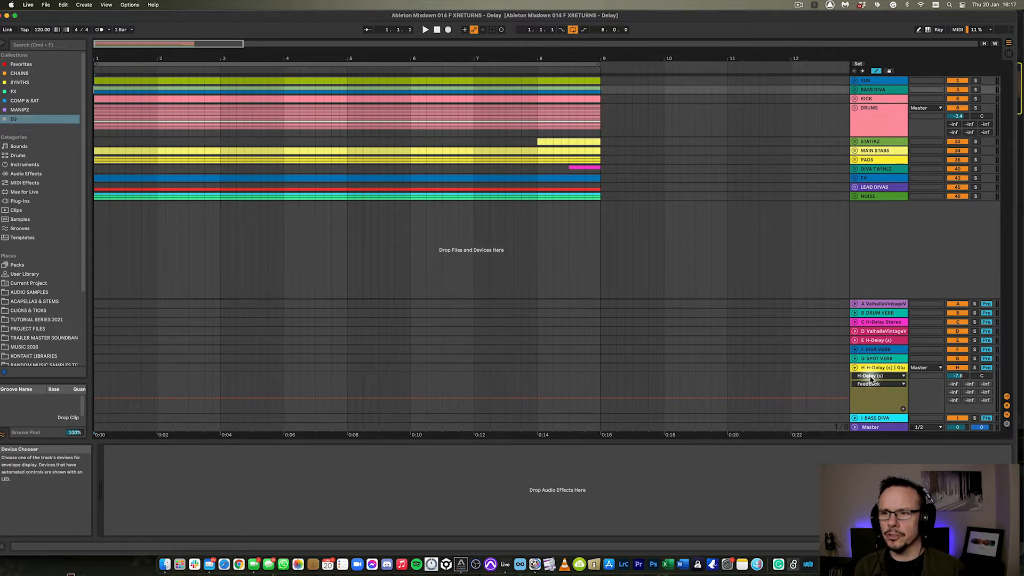
- Play the full mix from the start of the arrangement
{"action": "left_click", "coordinate": [96, 99]}
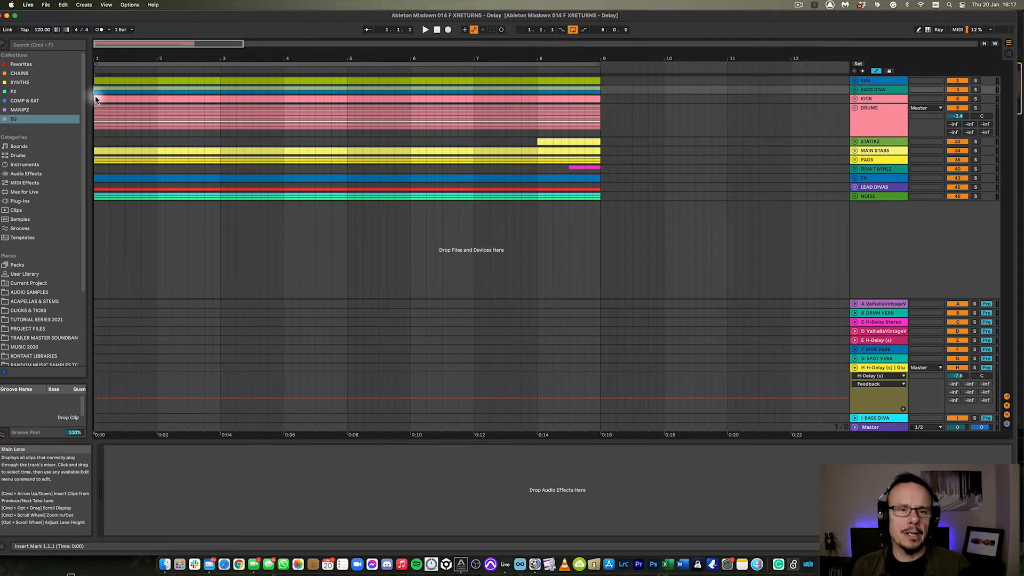
{"action": "left_click", "coordinate": [95, 99]}
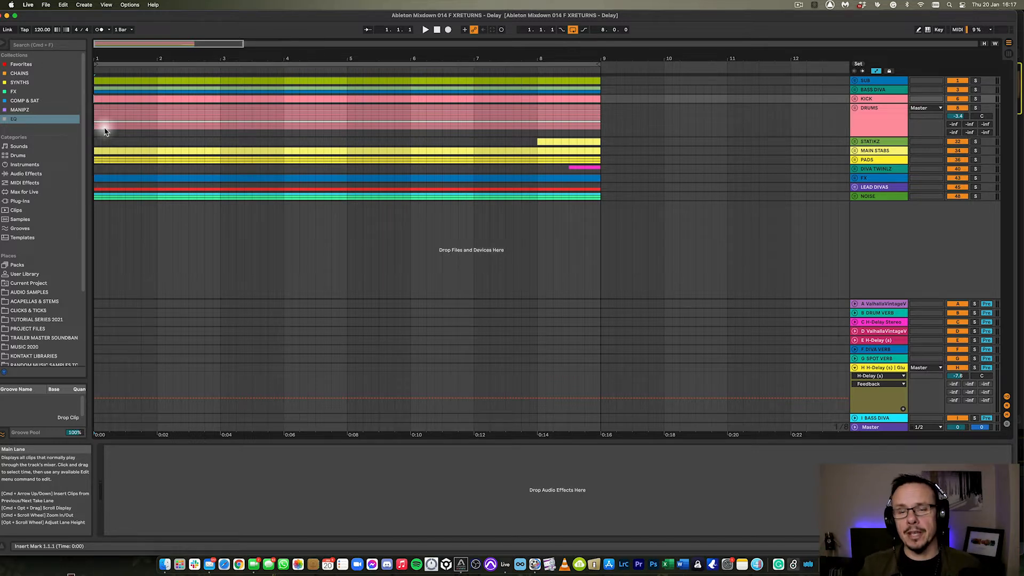
{"action": "key", "text": "space"}
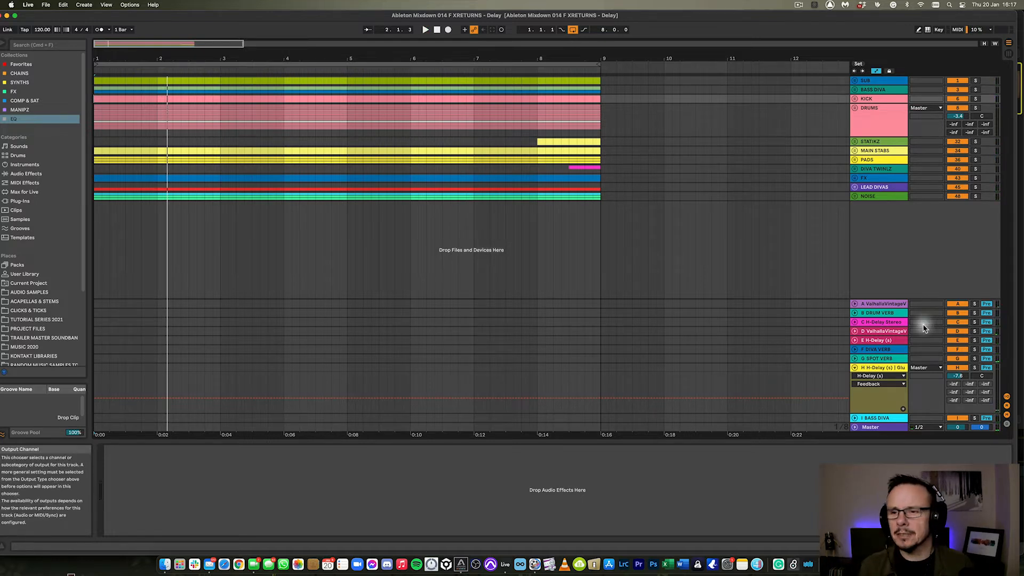
- Solo the C H-Delay Stereo return and play the arrangement from the start to hear that delay alone
{"action": "left_click", "coordinate": [893, 323]}
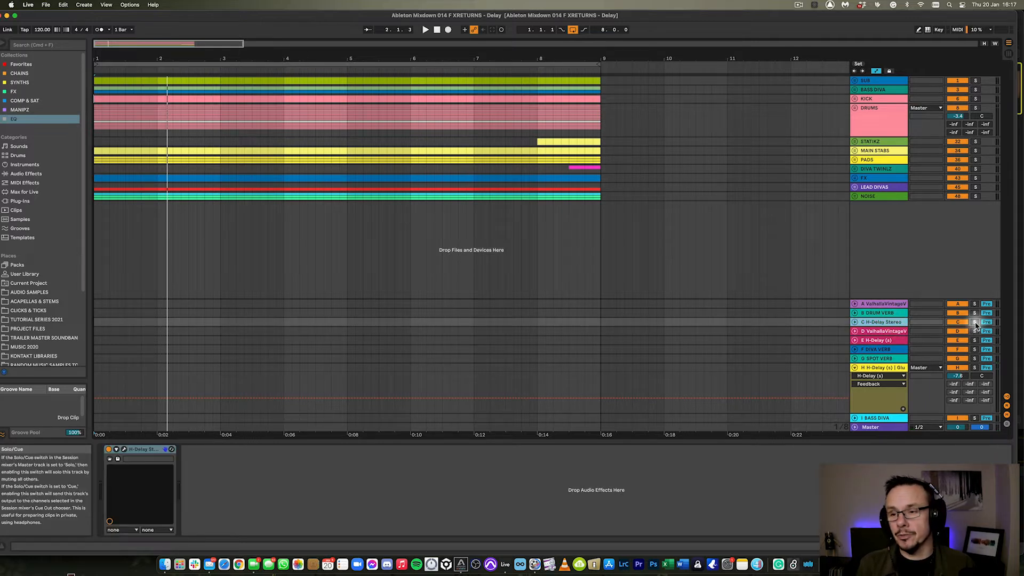
{"action": "left_click", "coordinate": [975, 340]}
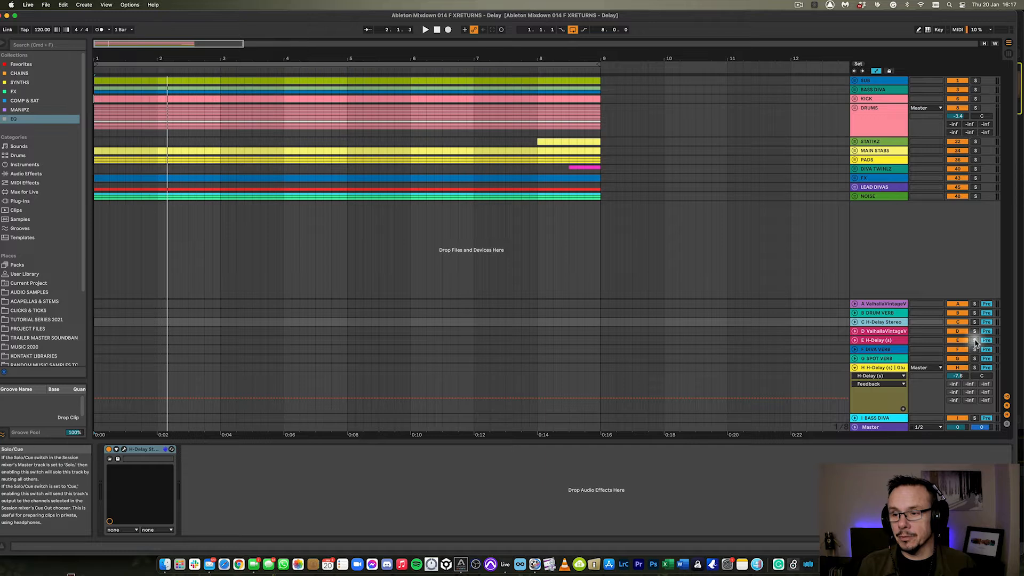
{"action": "left_click", "coordinate": [864, 340]}
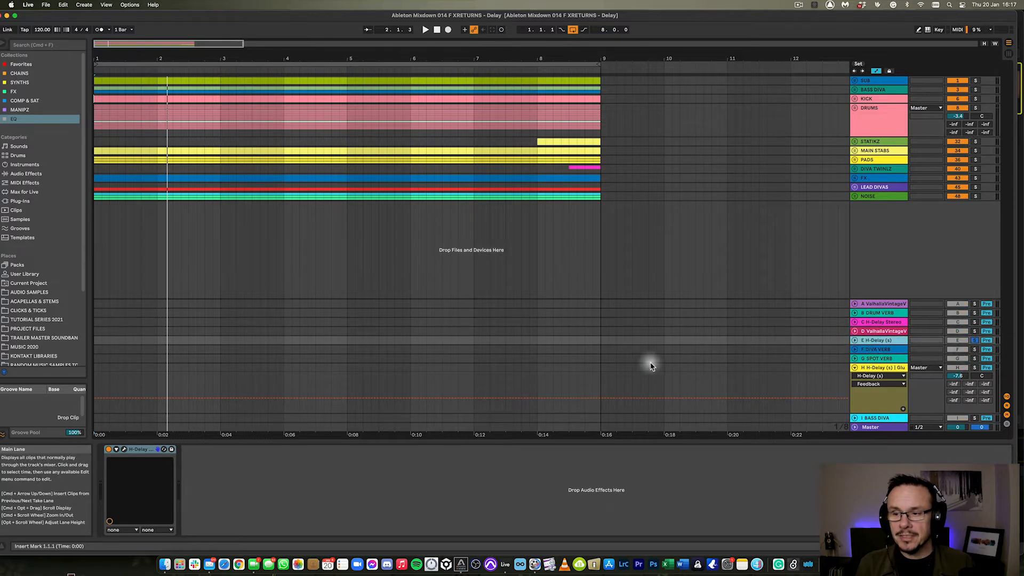
{"action": "left_click", "coordinate": [975, 322]}
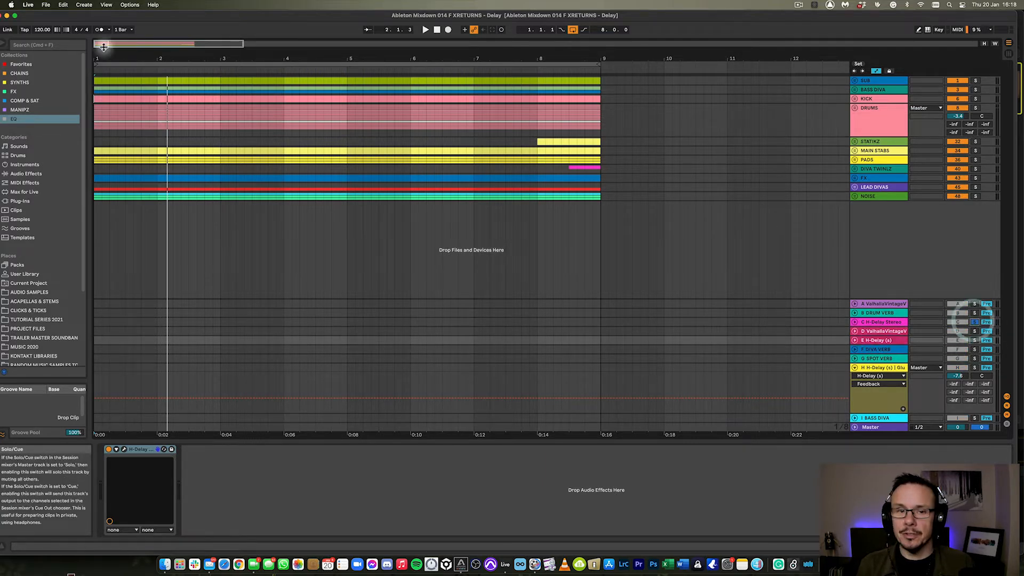
{"action": "left_click", "coordinate": [95, 101]}
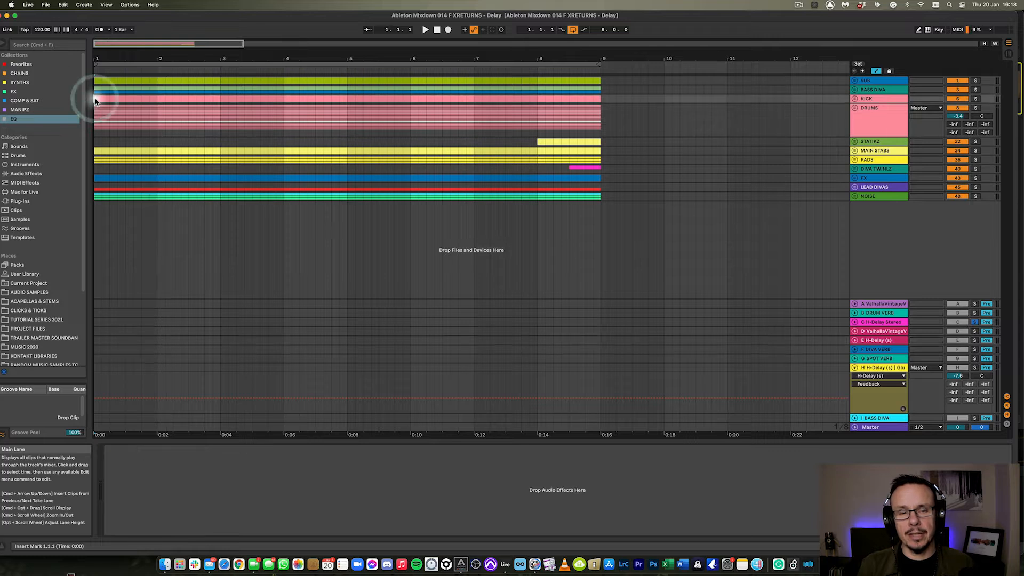
{"action": "key", "text": "space"}
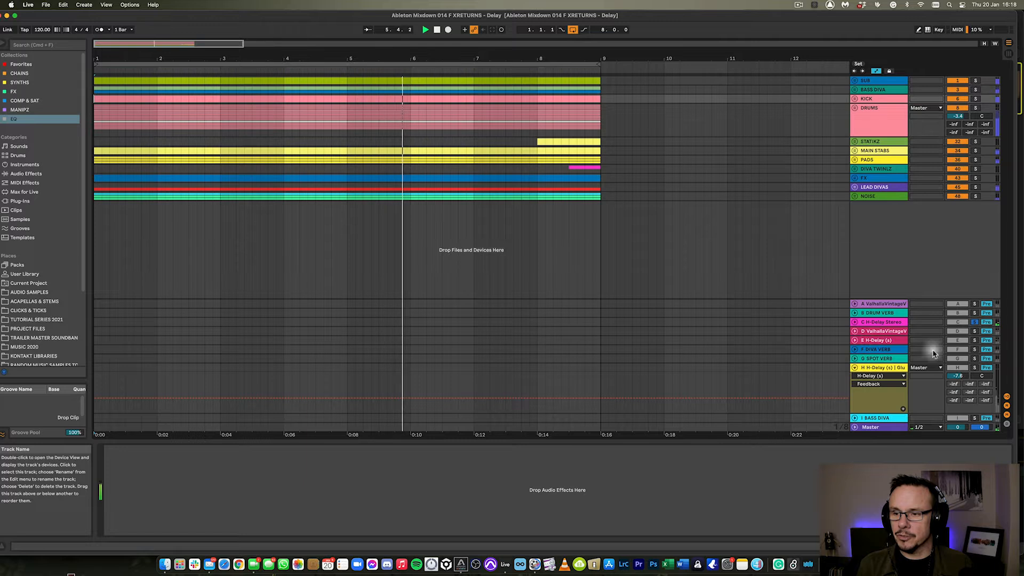
- Audition the E H-Delay (s) return and the H H-Delay (s) return in solo, showing each one's device chain
{"action": "left_click", "coordinate": [975, 340]}
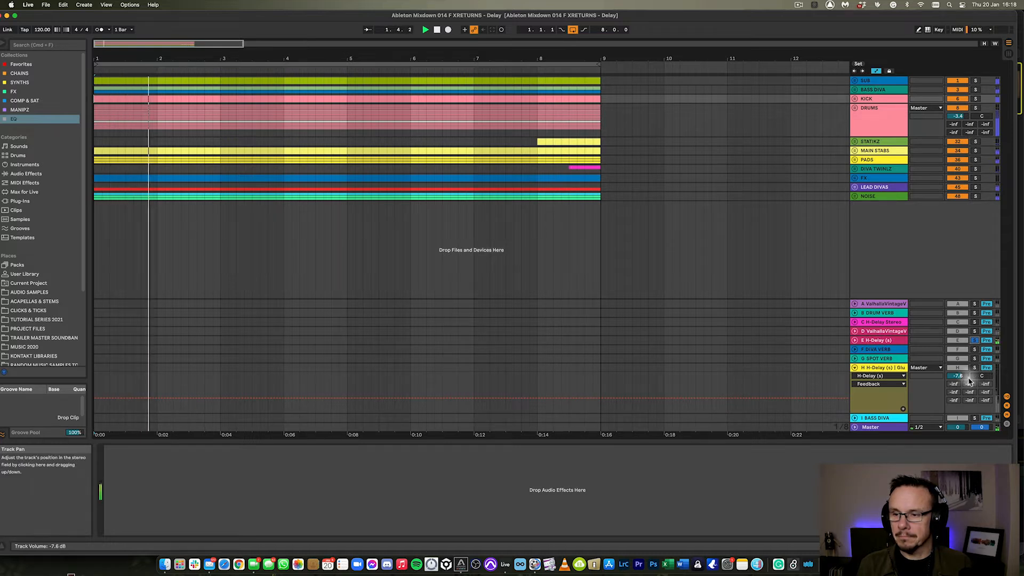
{"action": "left_click", "coordinate": [885, 340]}
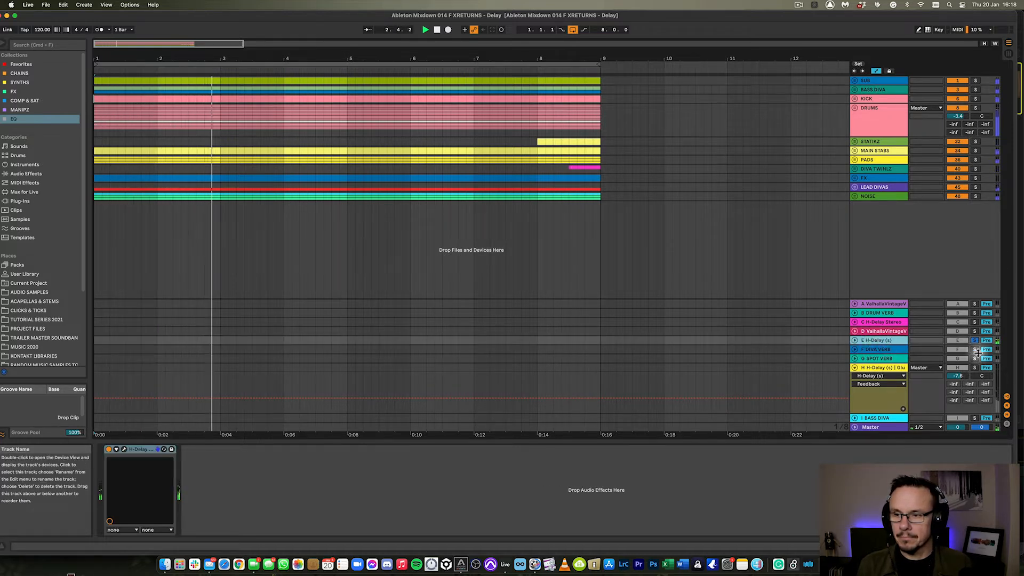
{"action": "left_click", "coordinate": [872, 367]}
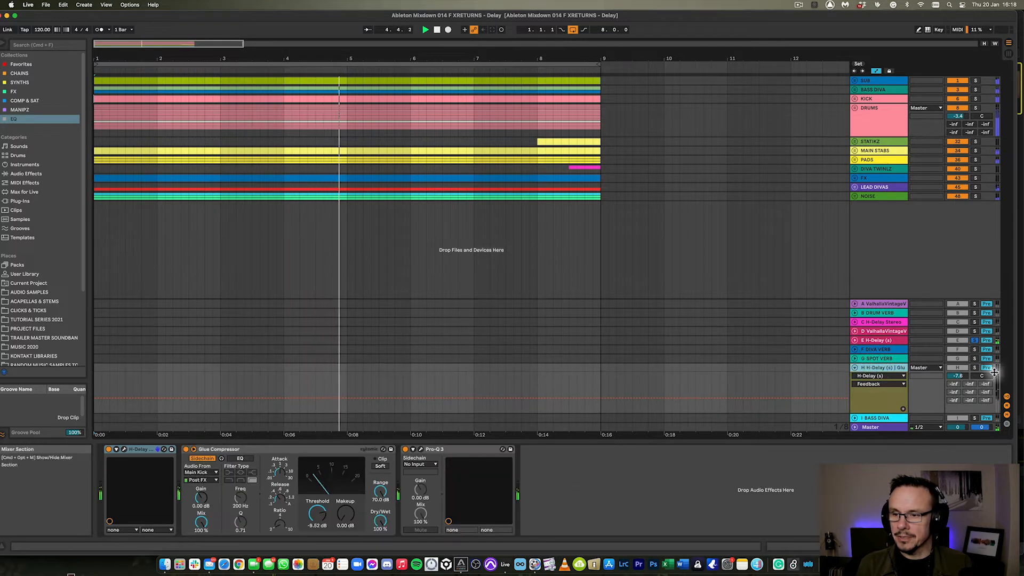
{"action": "left_click", "coordinate": [976, 369]}
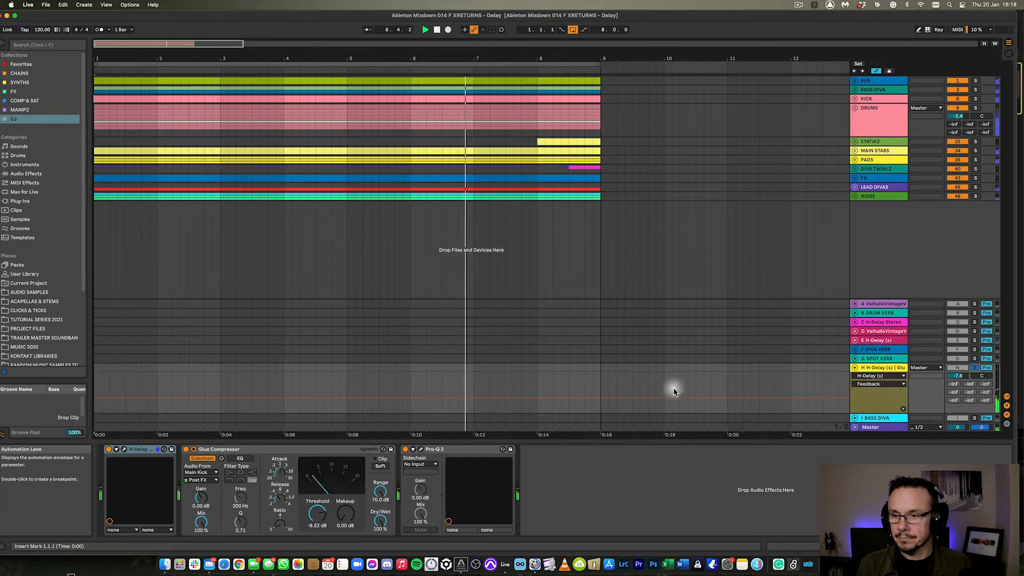
{"action": "left_click", "coordinate": [872, 368]}
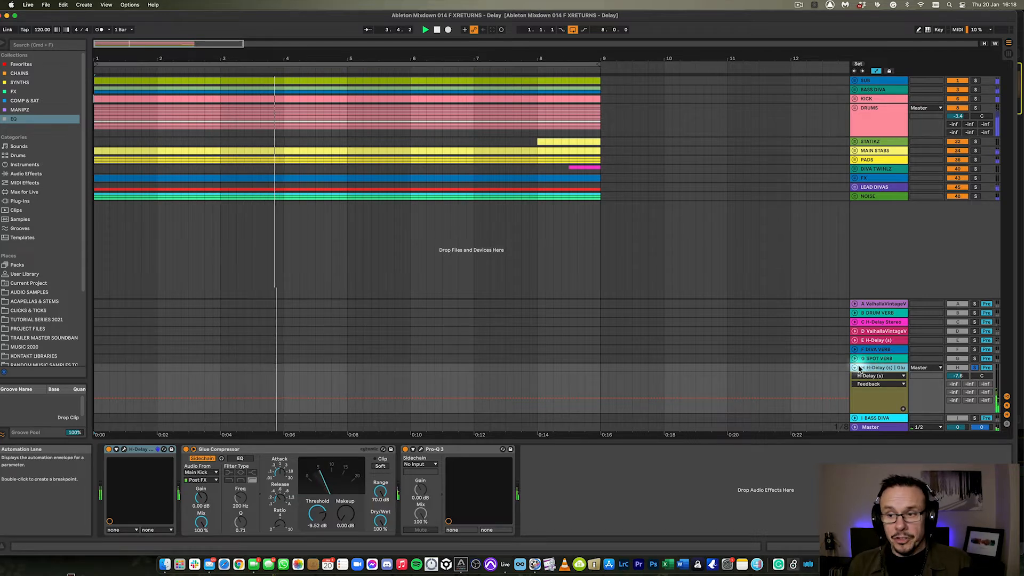
{"action": "left_click", "coordinate": [872, 367]}
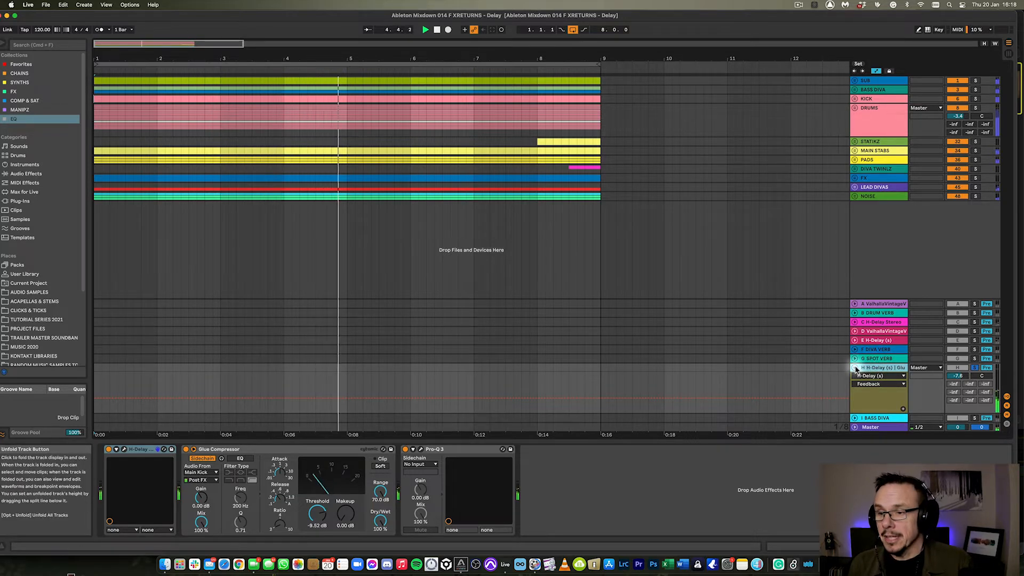
- Fold the H H-Delay (s) return, turn off its solo and stop playback
{"action": "left_click", "coordinate": [856, 369]}
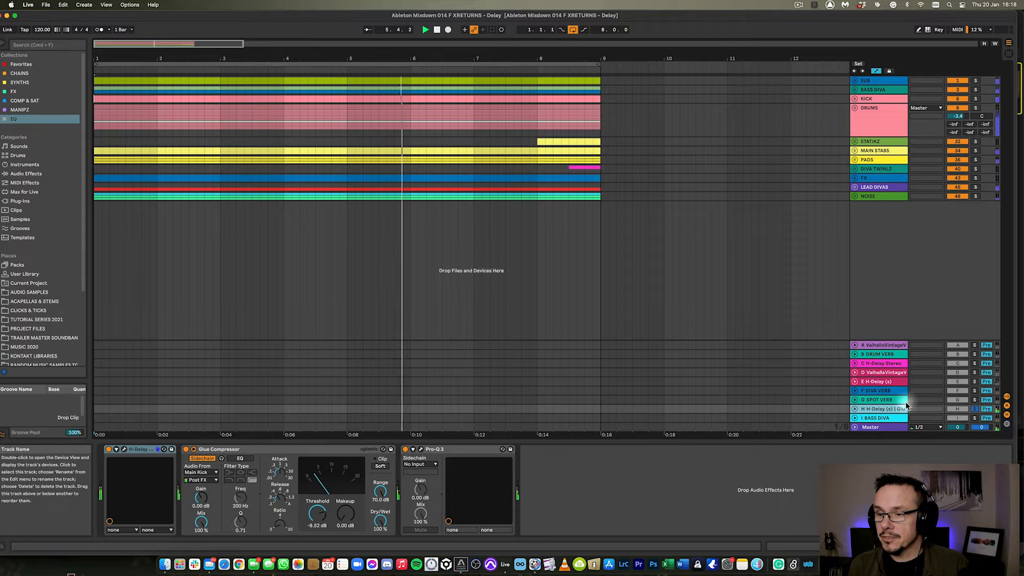
{"action": "left_click", "coordinate": [975, 409]}
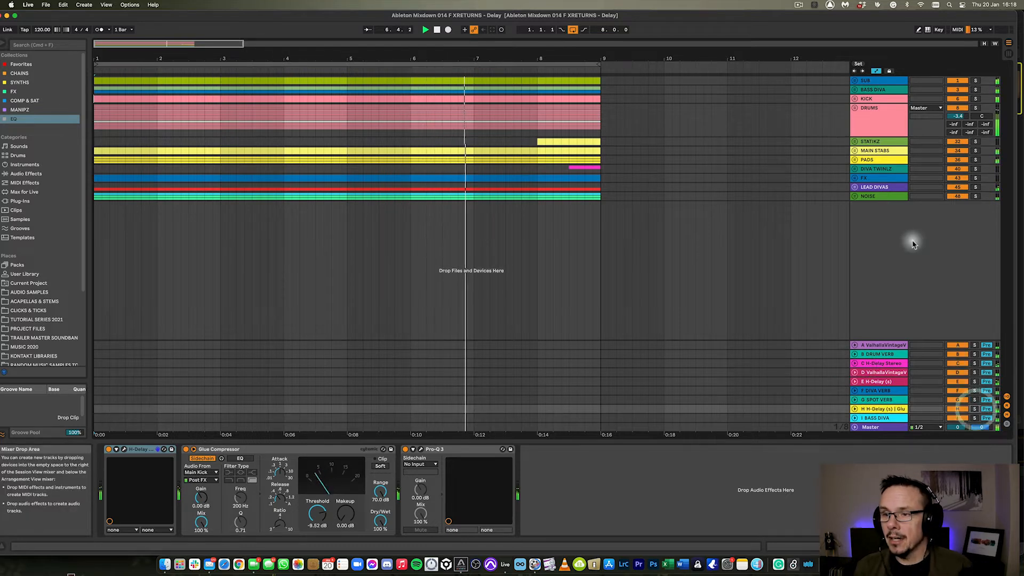
{"action": "key", "text": "space"}
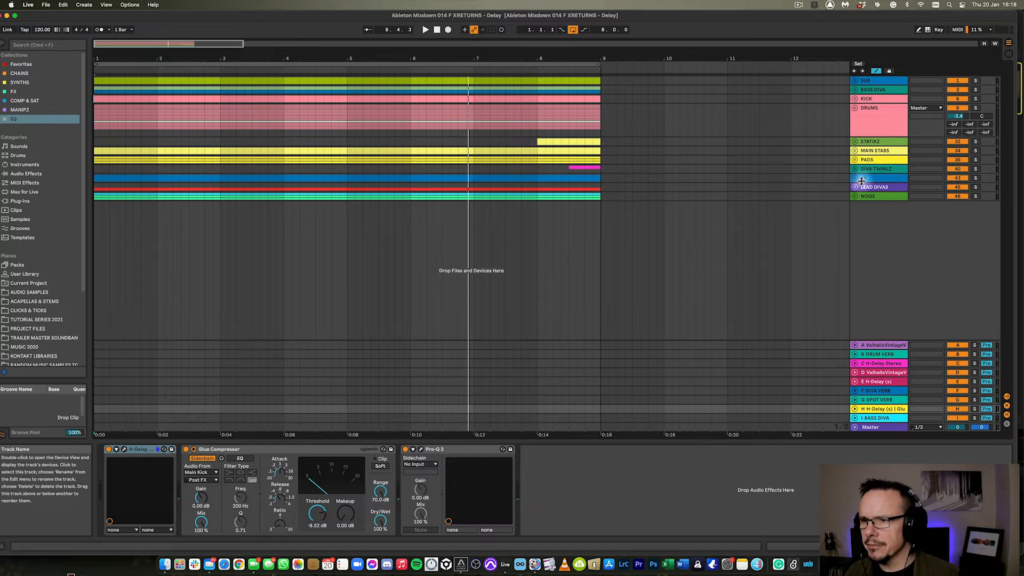
- Unfold the LEAD DIVAS group, solo it and start playback
{"action": "left_click", "coordinate": [874, 169]}
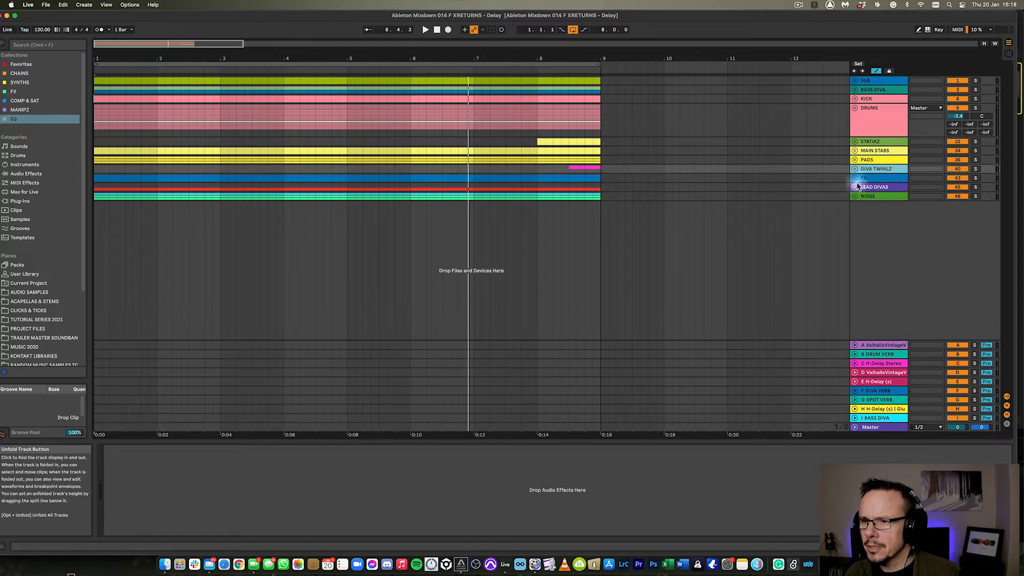
{"action": "left_click", "coordinate": [855, 188]}
{"action": "left_click", "coordinate": [976, 187]}
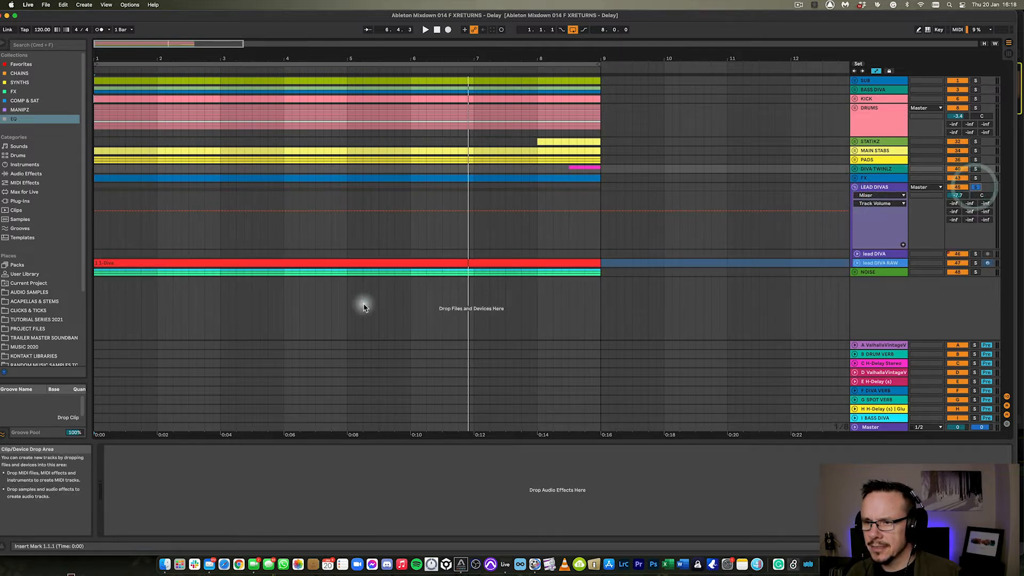
{"action": "key", "text": "space"}
- Unfold the lead DIVA and lead DIVA RAW tracks in the LEAD DIVAS group and delete the empty lead DIVA track
{"action": "left_click", "coordinate": [857, 254]}
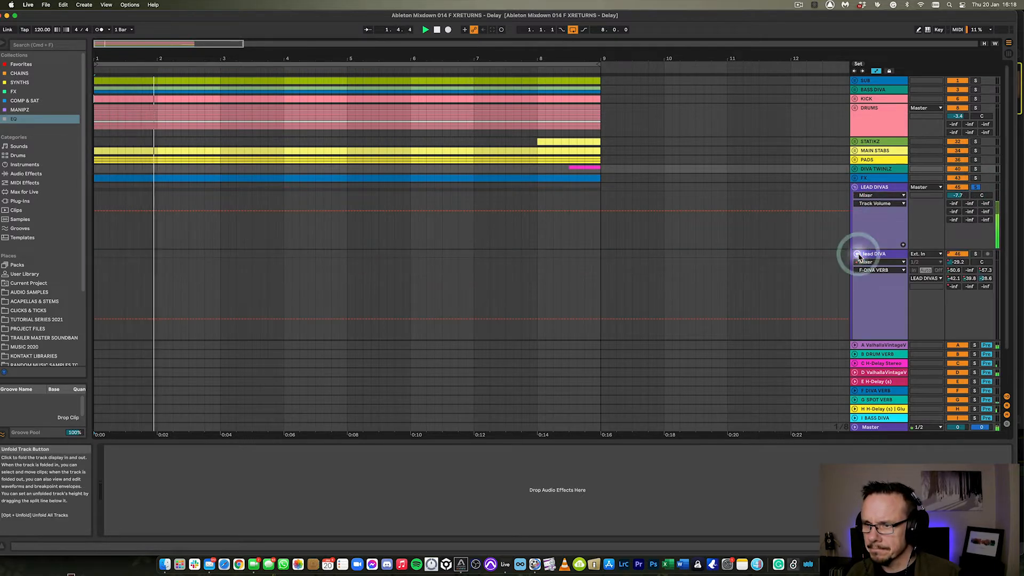
{"action": "scroll", "coordinate": [839, 290], "scroll_direction": "down", "scroll_amount": 3}
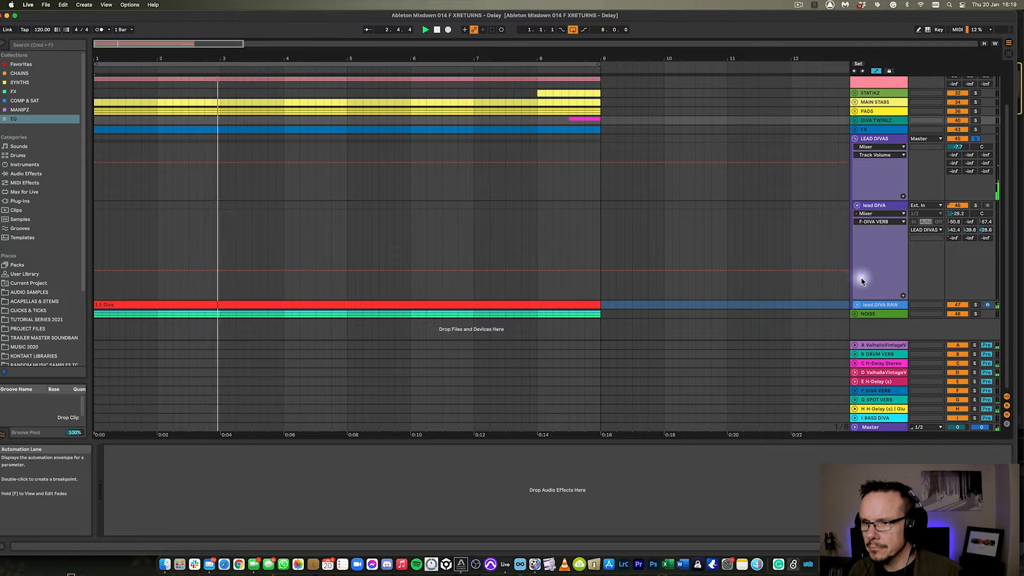
{"action": "left_click", "coordinate": [854, 304]}
{"action": "scroll", "coordinate": [777, 274], "scroll_direction": "down", "scroll_amount": 3}
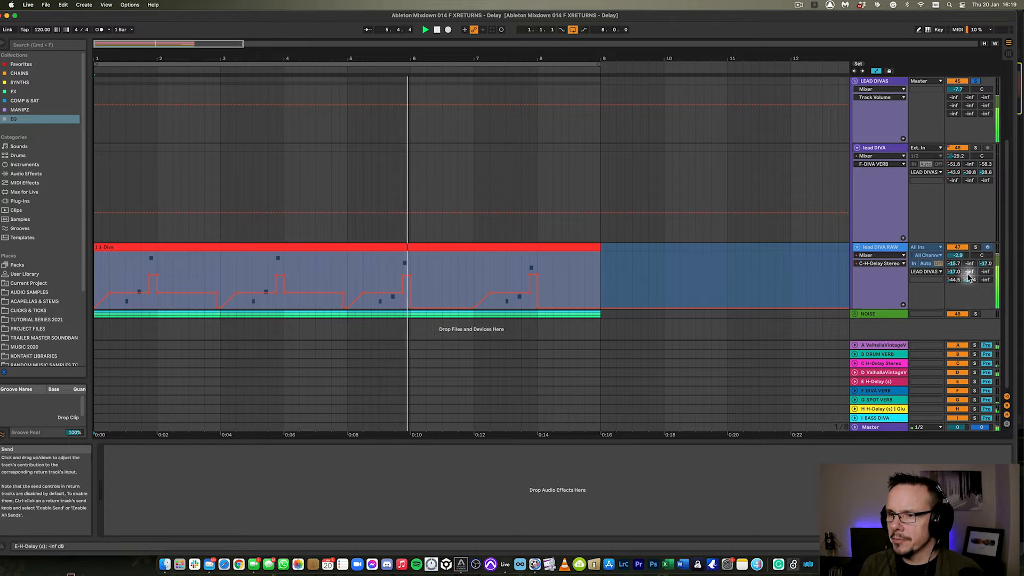
{"action": "left_click", "coordinate": [877, 151]}
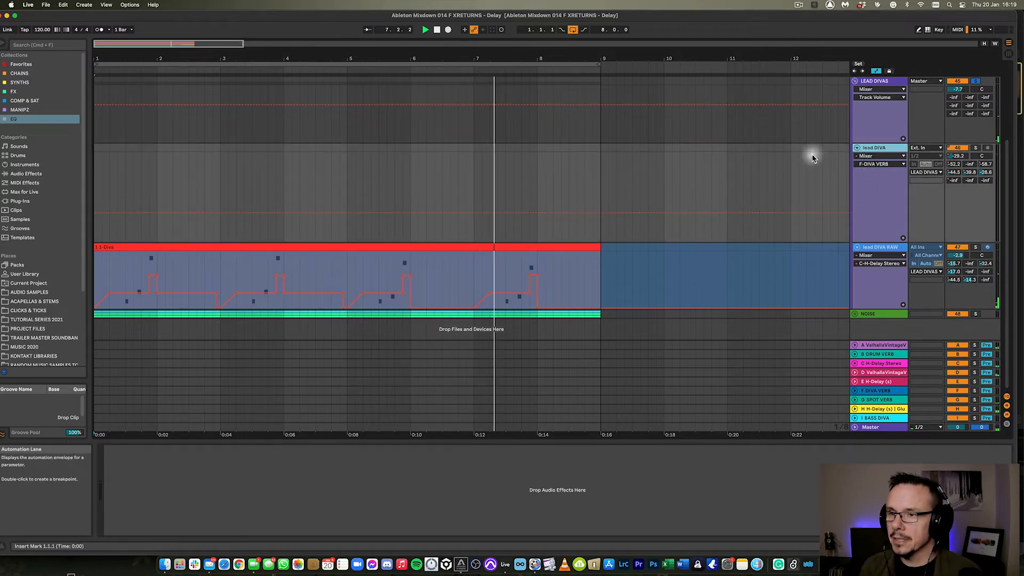
{"action": "key", "text": "Delete"}
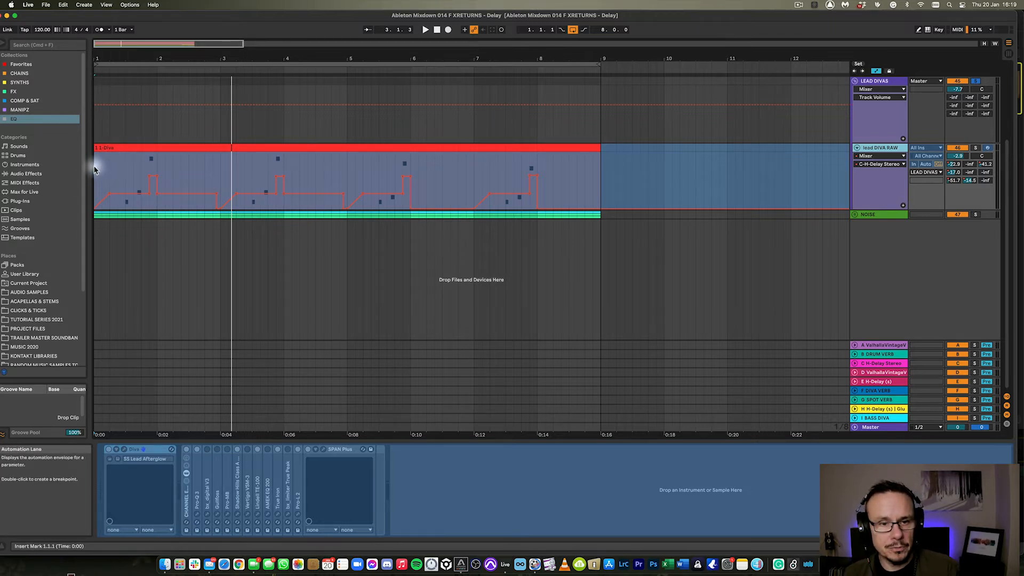
- Play the soloed lead from bar 1 to hear its delay send automation, and show the H H-Delay (s) return's devices
{"action": "key", "text": "space"}
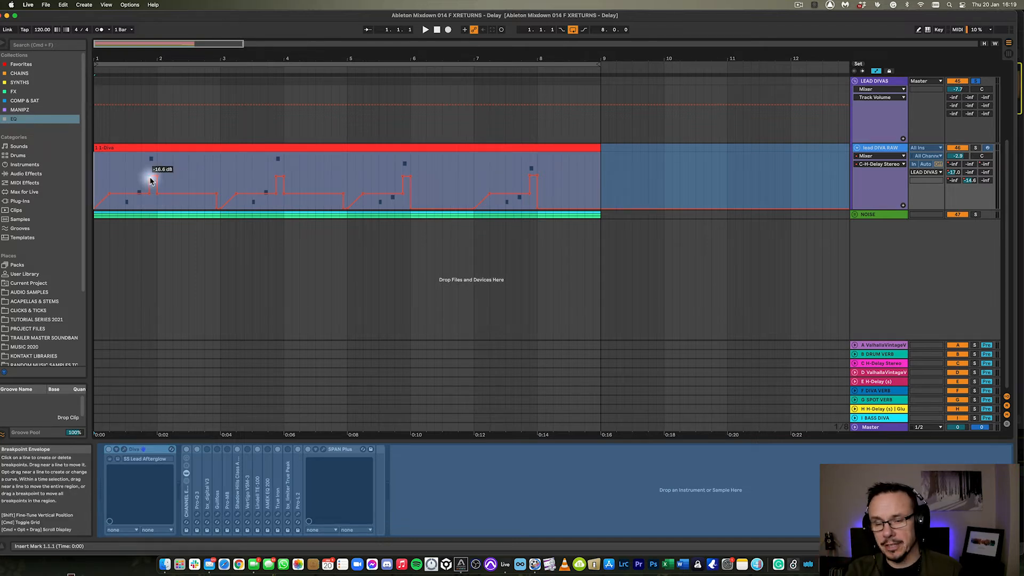
{"action": "left_click", "coordinate": [877, 409]}
{"action": "key", "text": "space"}
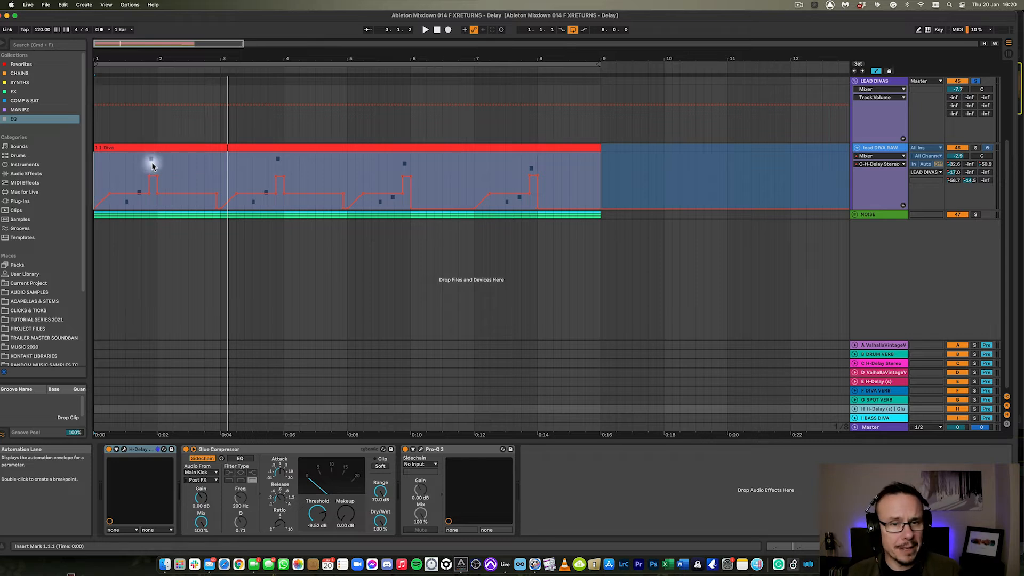
{"action": "left_click", "coordinate": [95, 166]}
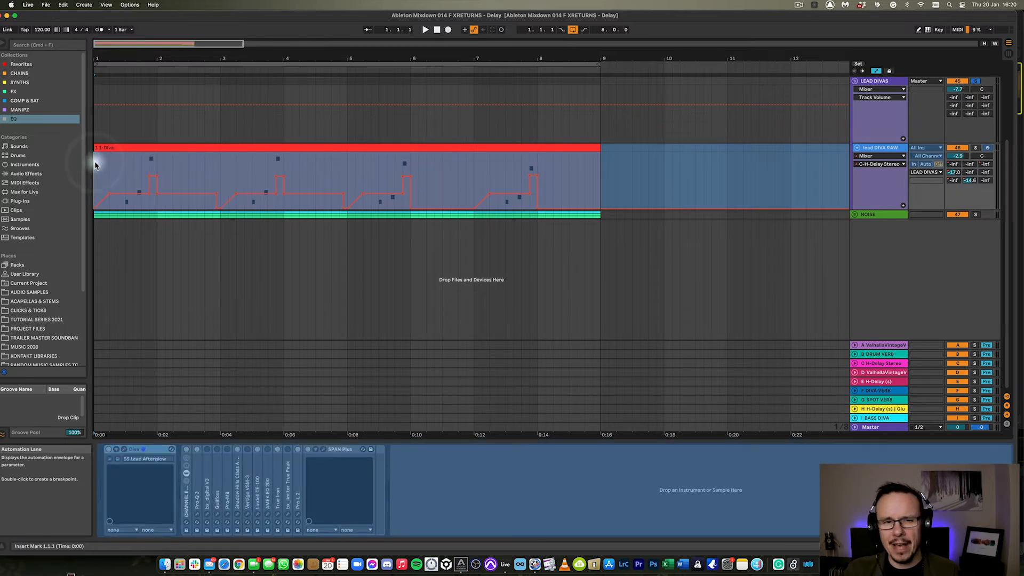
{"action": "key", "text": "space"}
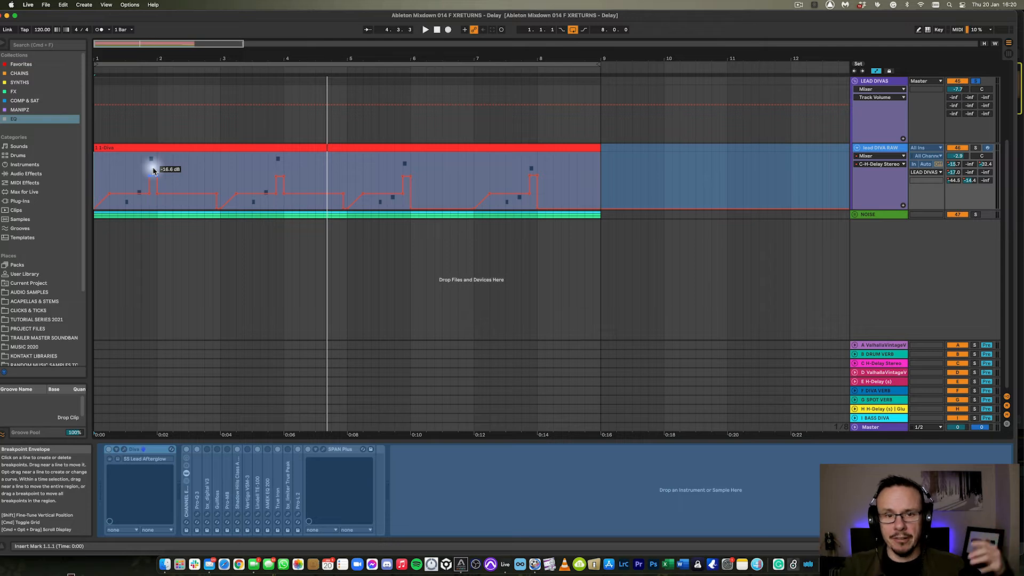
- Draw a raised, sustained C-H-Delay Stereo send level across bars 3 and 4 of the lead DIVA RAW automation
{"action": "left_click", "coordinate": [221, 207]}
{"action": "key", "text": "b"}
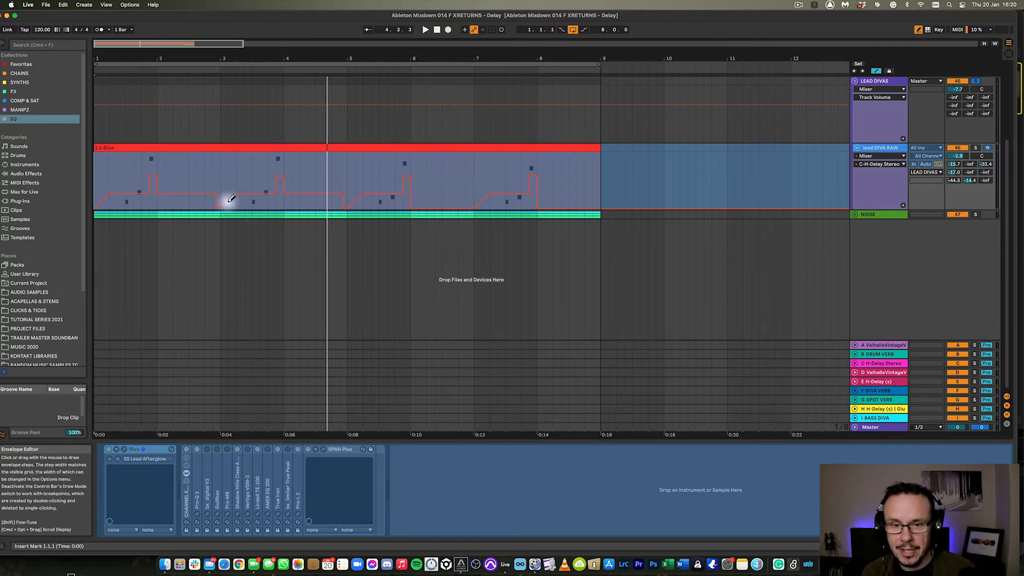
{"action": "mouse_move", "coordinate": [226, 173]}
{"action": "left_mouse_down"}
{"action": "mouse_move", "coordinate": [349, 176]}
{"action": "mouse_move", "coordinate": [224, 176]}
{"action": "mouse_move", "coordinate": [292, 176]}
{"action": "left_mouse_up"}
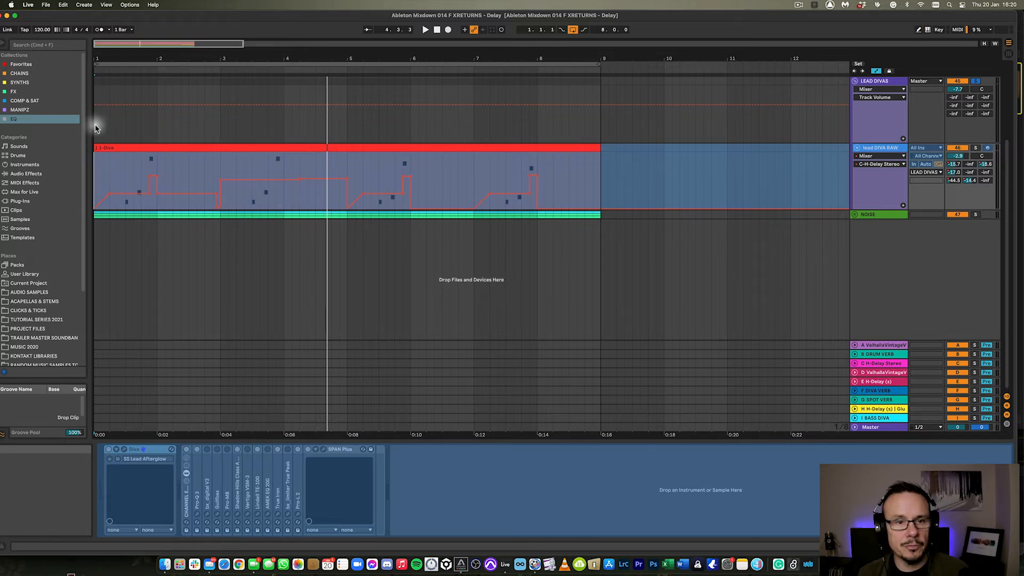
- Play the lead with its redrawn delay send from bar 1, stop, and fold the LEAD DIVAS group
{"action": "left_click", "coordinate": [97, 124]}
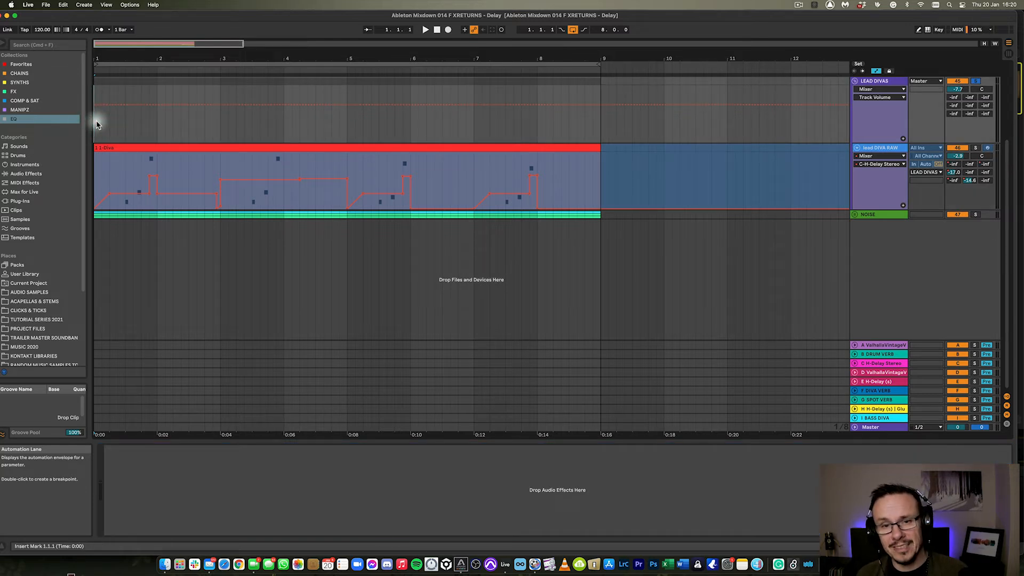
{"action": "key", "text": "space"}
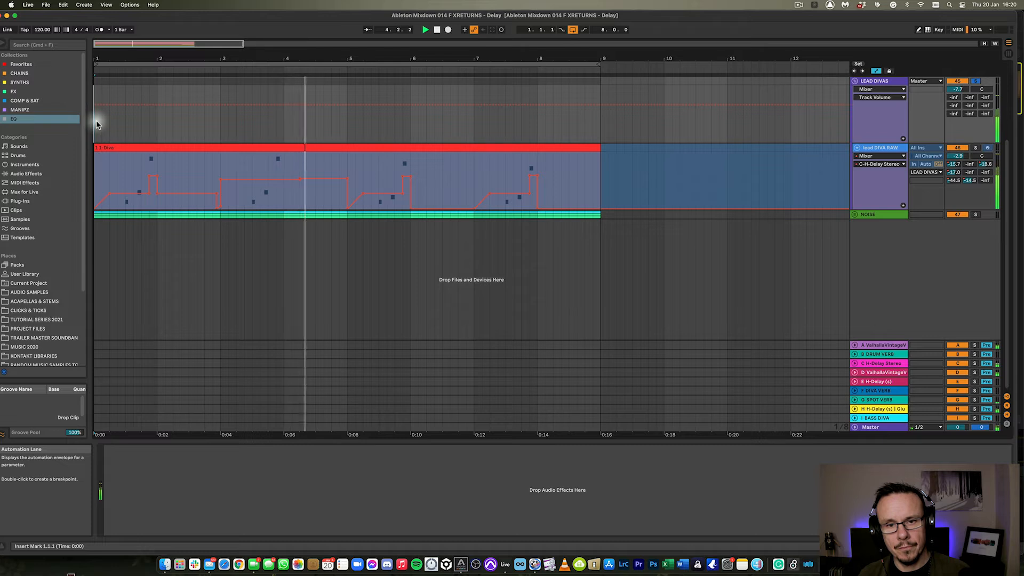
{"action": "key", "text": "space"}
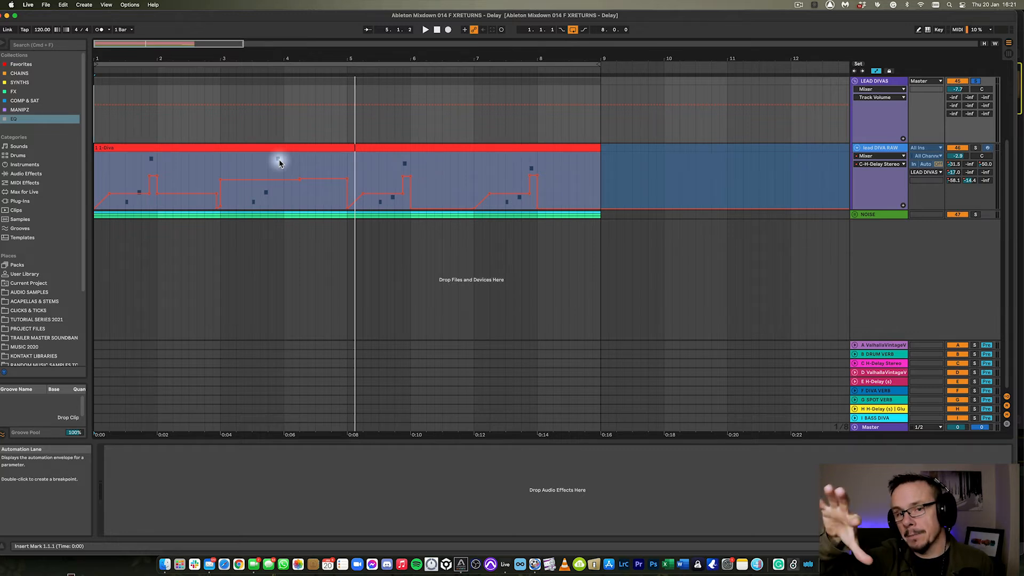
{"action": "left_click", "coordinate": [854, 80]}
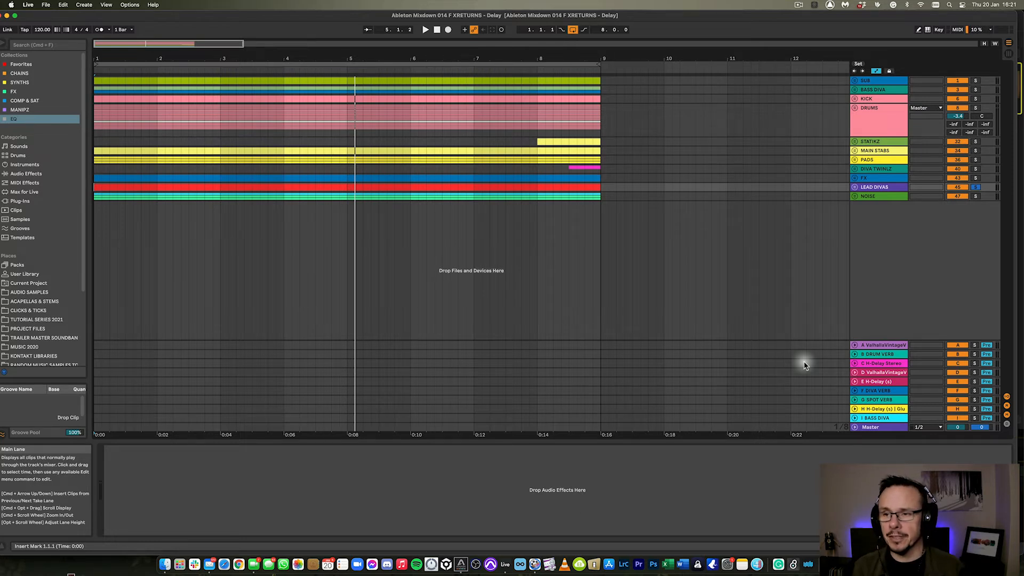
- Take the LEAD DIVAS group out of solo, then unfold the NOISE group to inspect its tracks and fold it again
{"action": "left_click", "coordinate": [975, 187]}
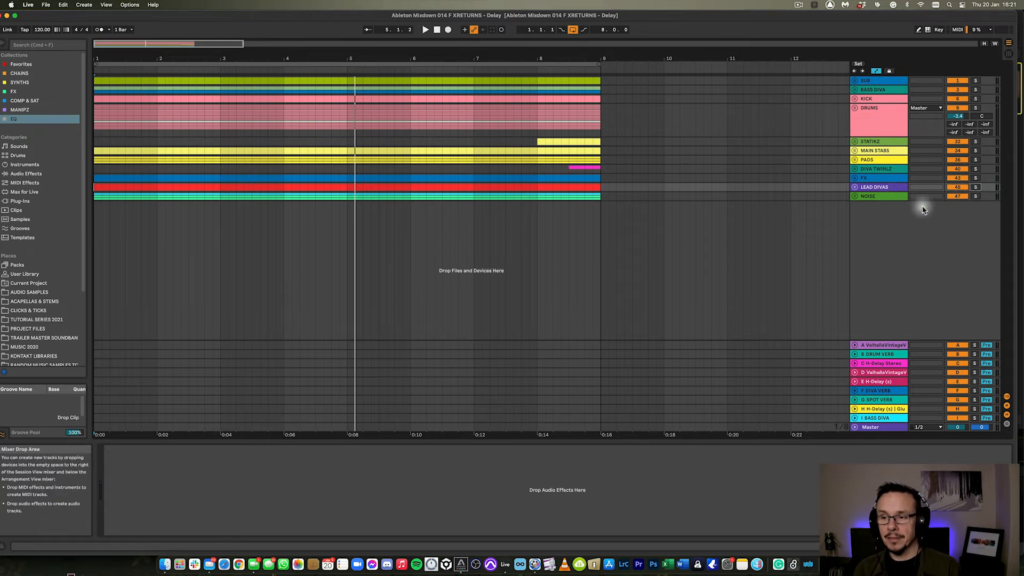
{"action": "left_click", "coordinate": [854, 196]}
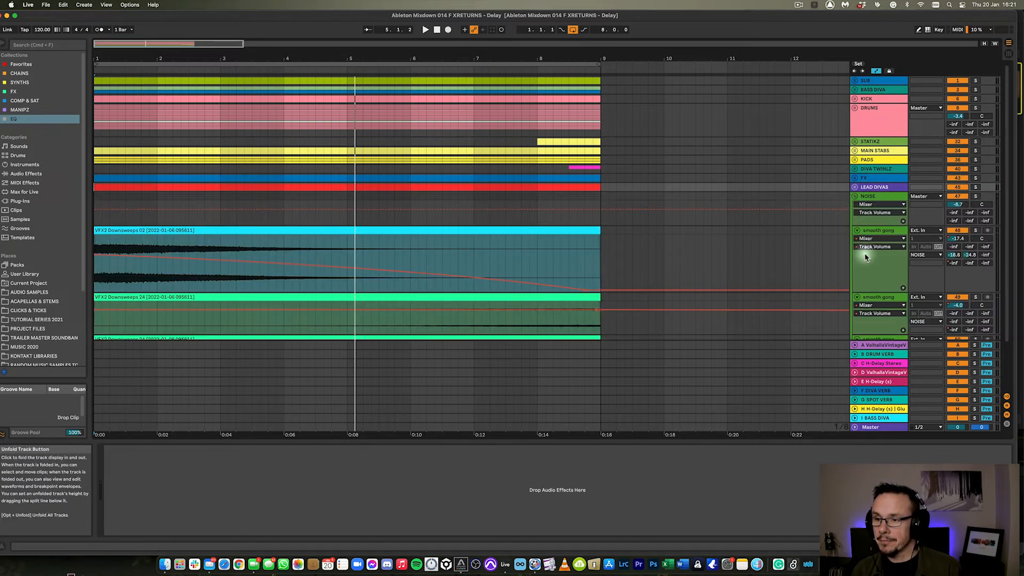
{"action": "scroll", "coordinate": [865, 257], "scroll_direction": "down", "scroll_amount": 3}
{"action": "left_click", "coordinate": [854, 137]}
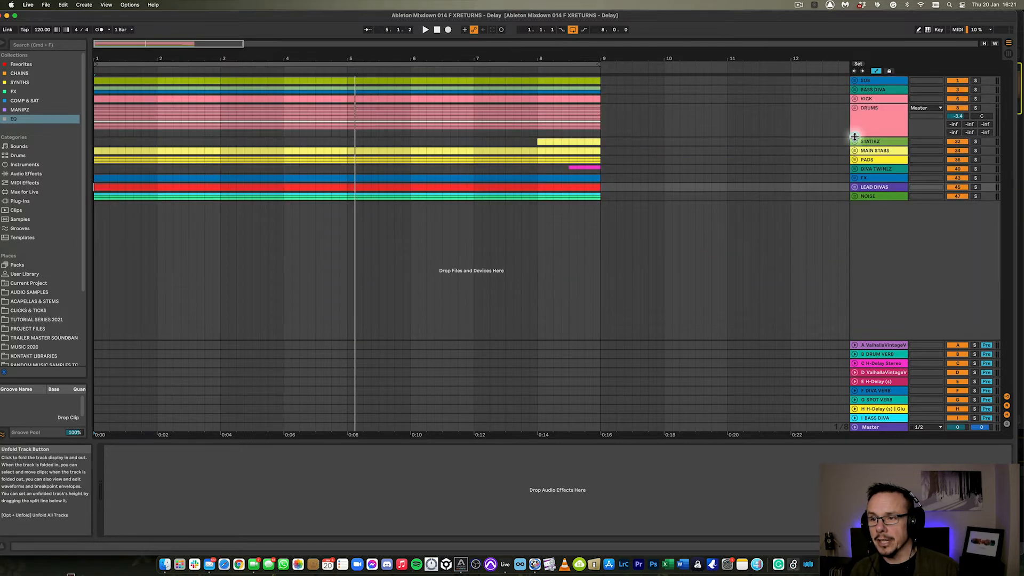
- Solo the DRUMS group and start playback from bar 1 to hear the drums on their own
{"action": "scroll", "coordinate": [802, 186], "scroll_direction": "right", "scroll_amount": 1}
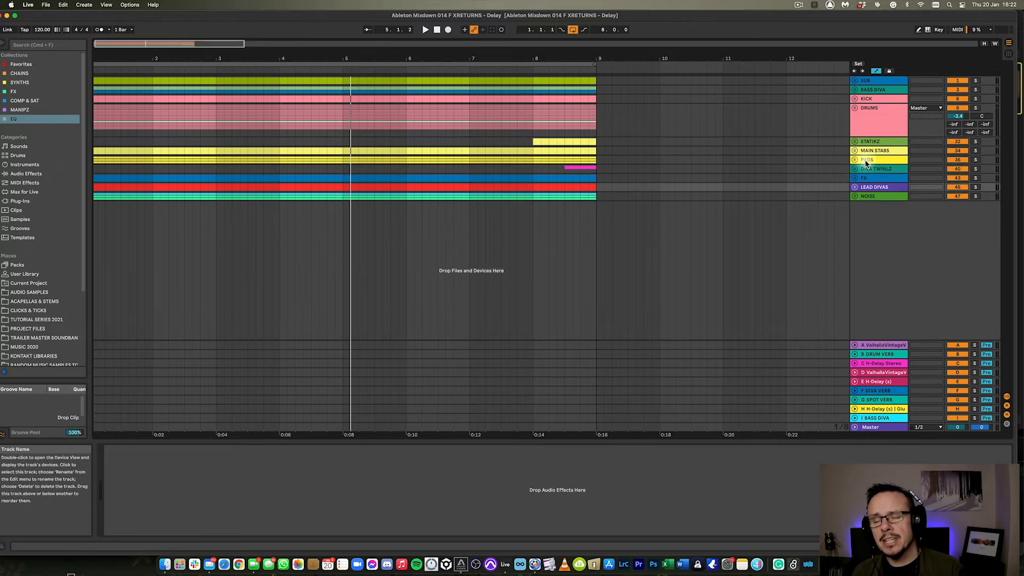
{"action": "left_click", "coordinate": [975, 108]}
{"action": "left_click", "coordinate": [875, 111]}
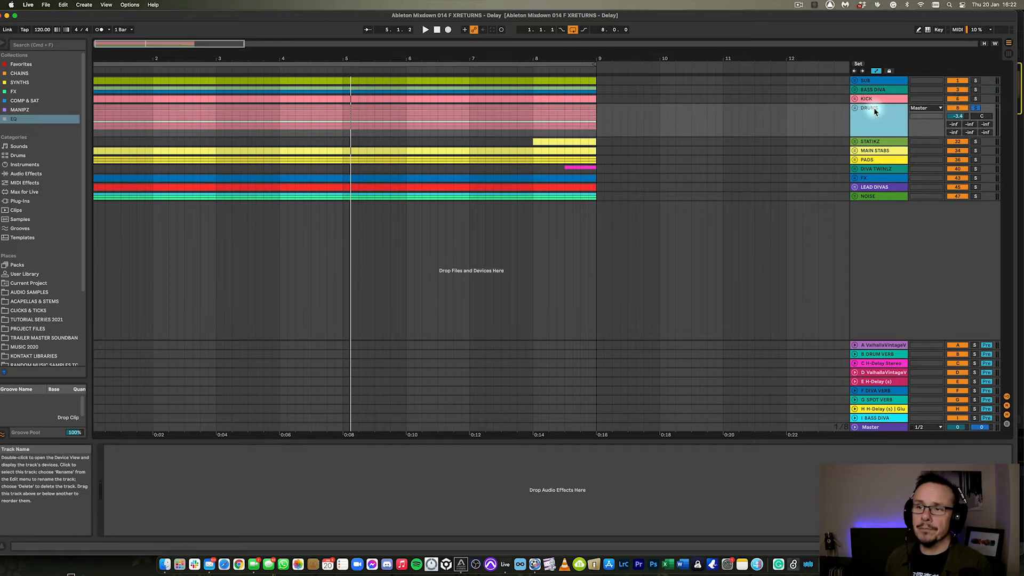
{"action": "key", "text": "space"}
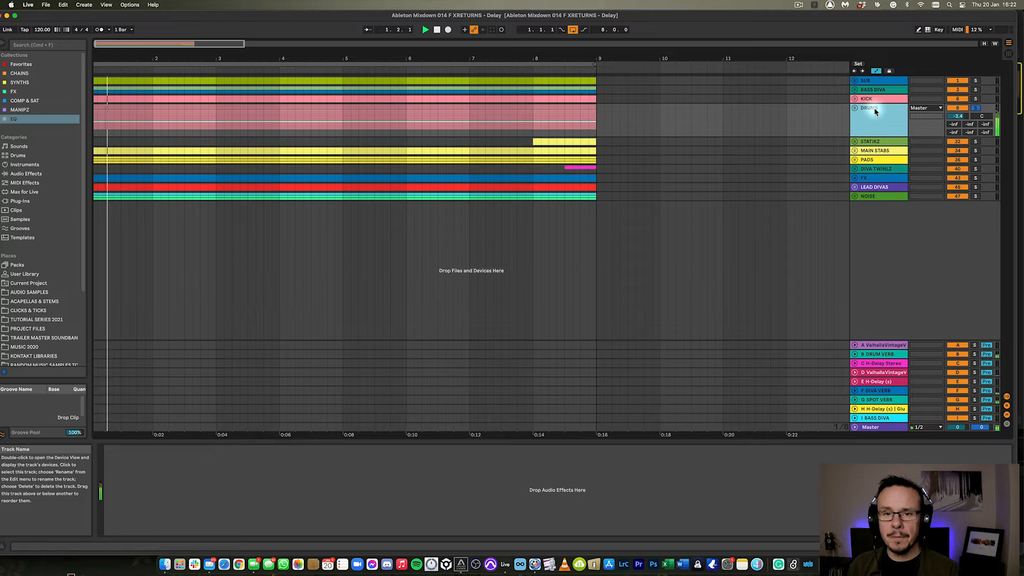